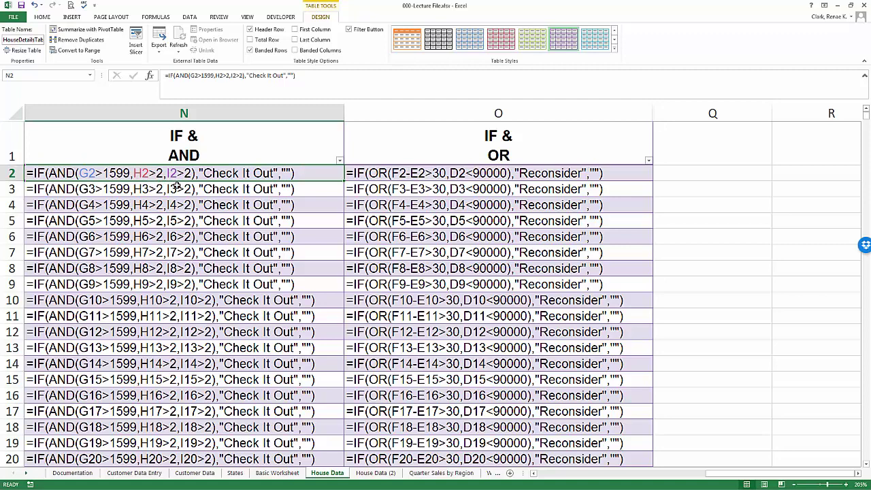
Compare O2's IF/OR formula with the structured-reference formulas in O2 and N2 on House Data (2).
click(437, 173)
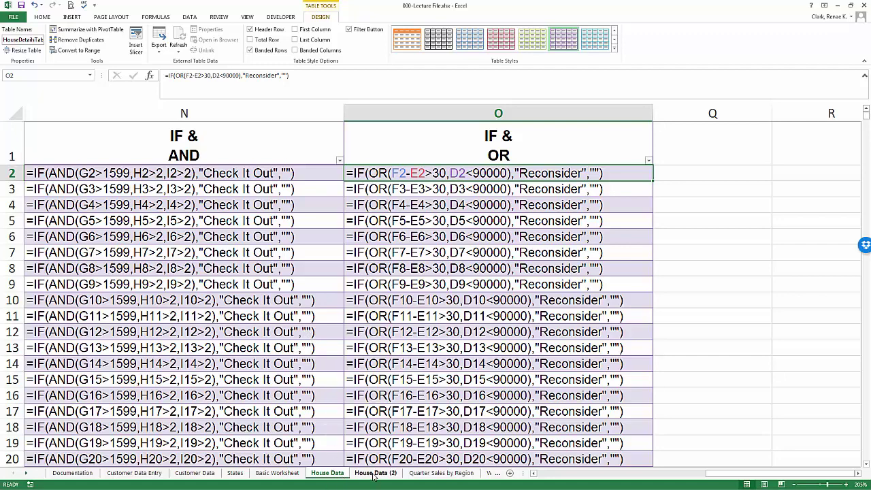
click(374, 474)
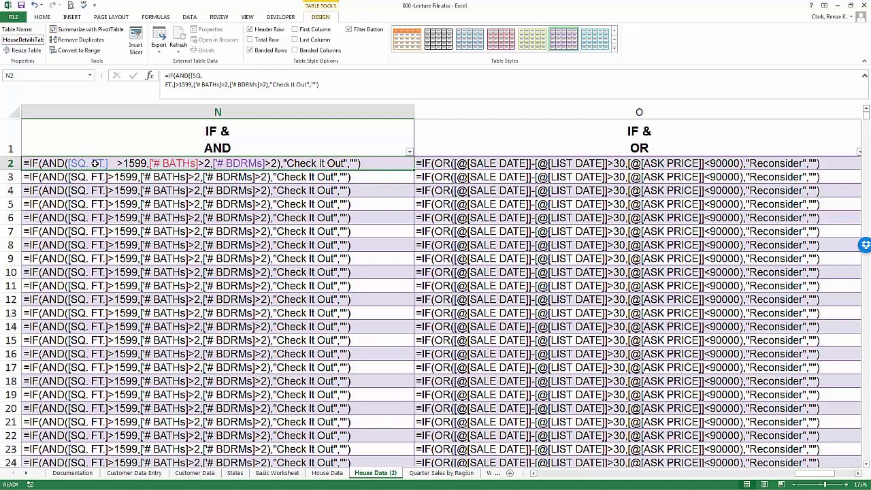
click(485, 166)
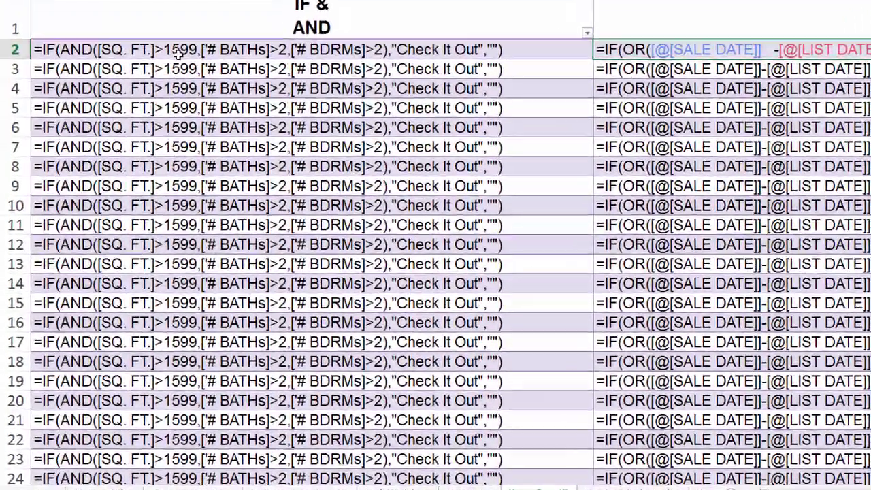
double_click(127, 167)
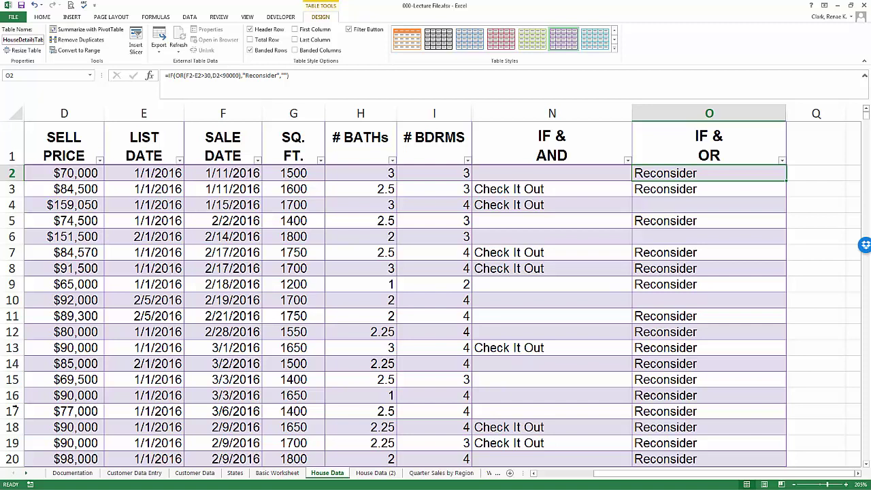
In O2's IF/OR formula, swap the F2 cell reference for the [SALE DATE] column reference.
double_click(689, 173)
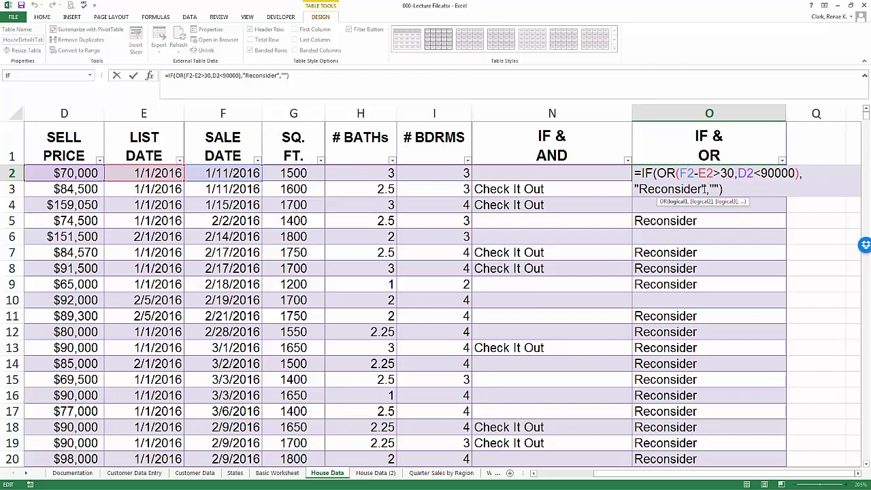
key(Right)
key(shift+Left)
key(shift+Left)
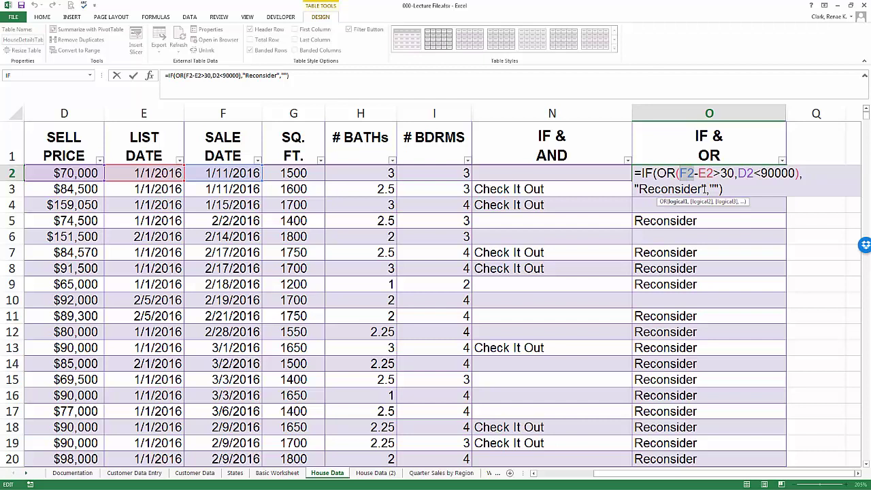
text([)
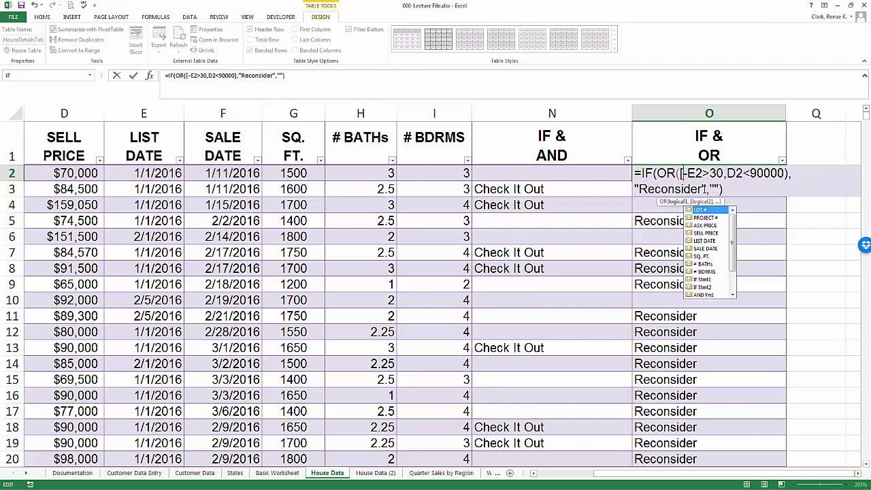
text(SA)
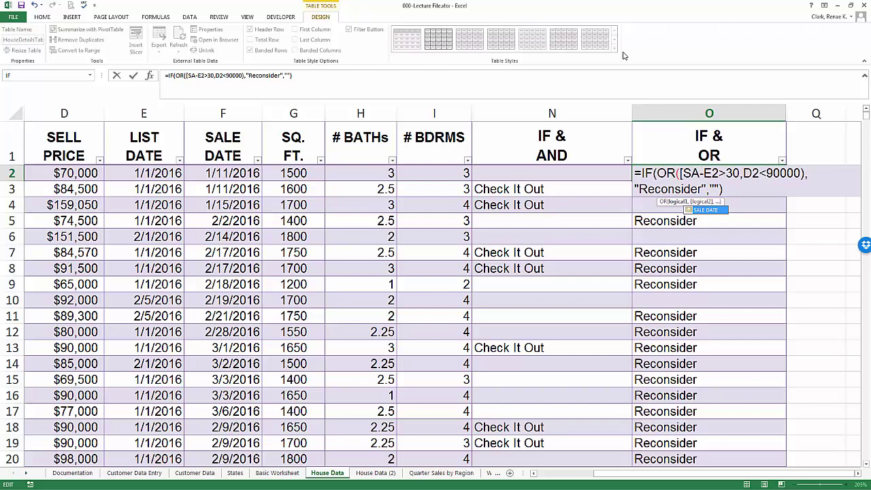
key(Tab)
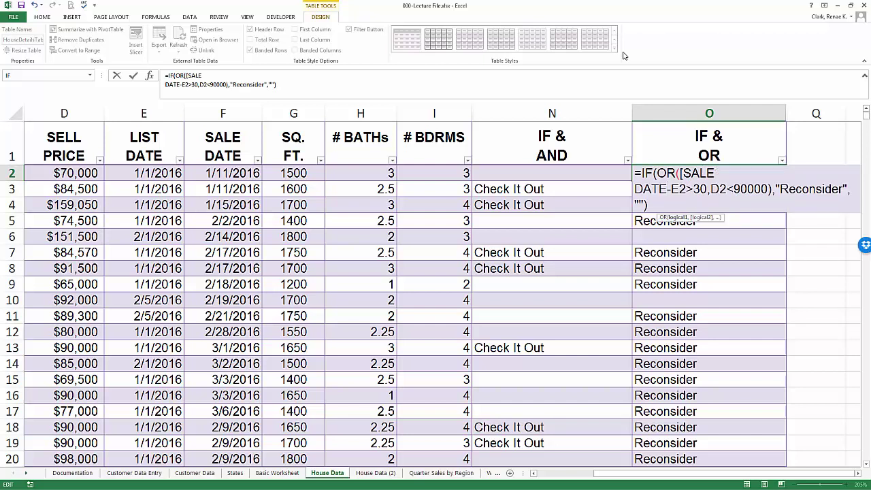
text(])
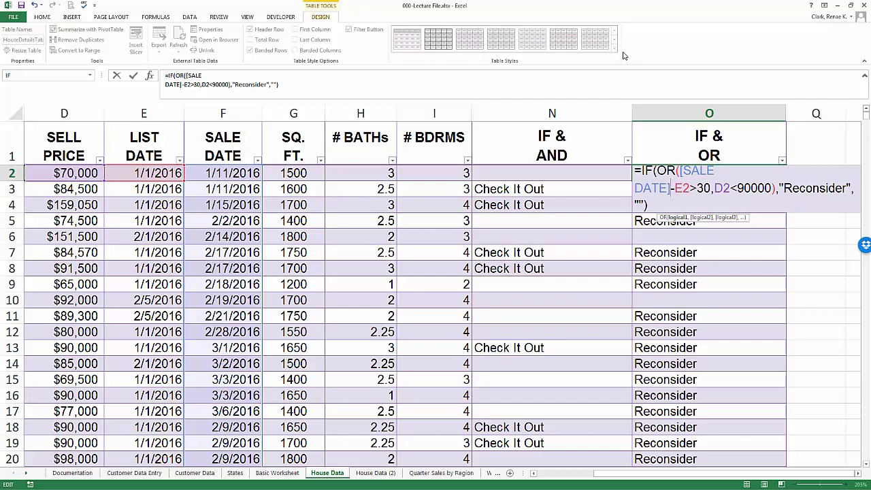
Swap E2 for [LIST DATE] so the formula subtracts [LIST DATE] from [SALE DATE].
key(Right)
key(shift+Right)
key(shift+Right)
text([)
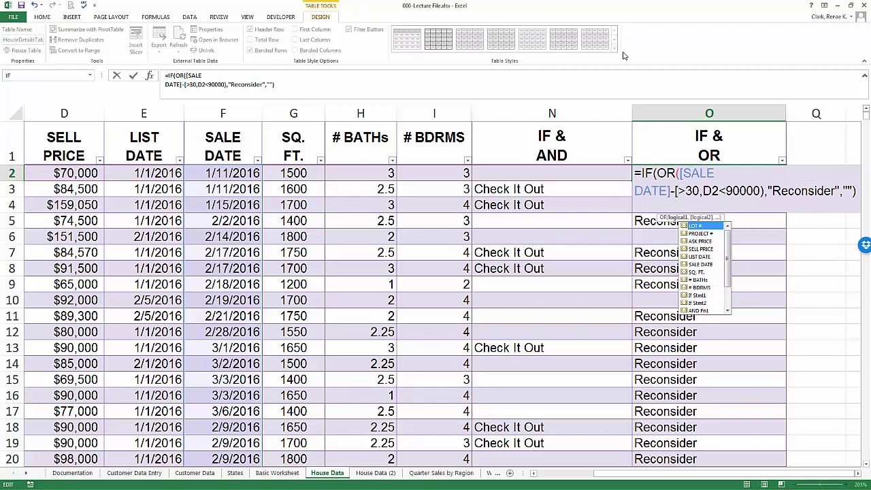
text(LI)
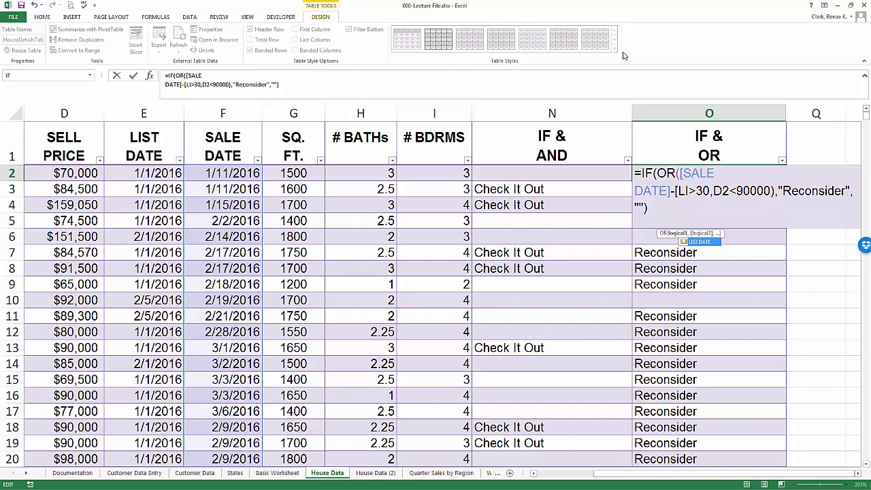
key(Tab)
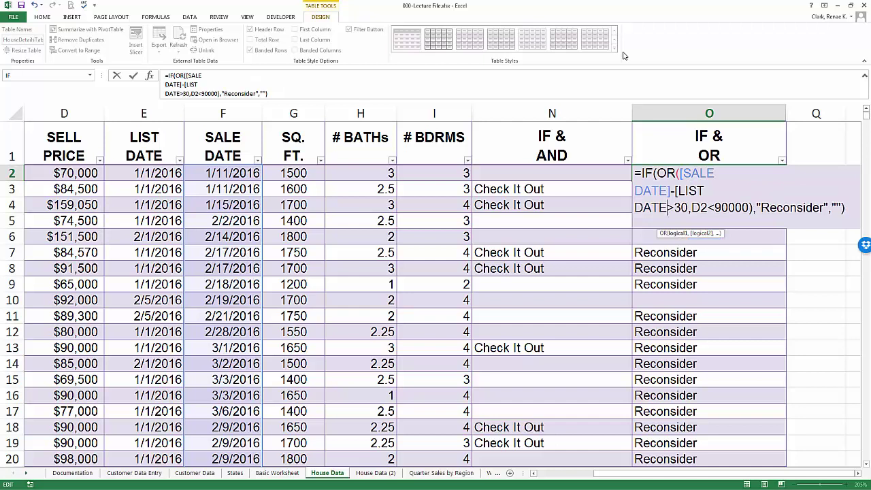
text(])
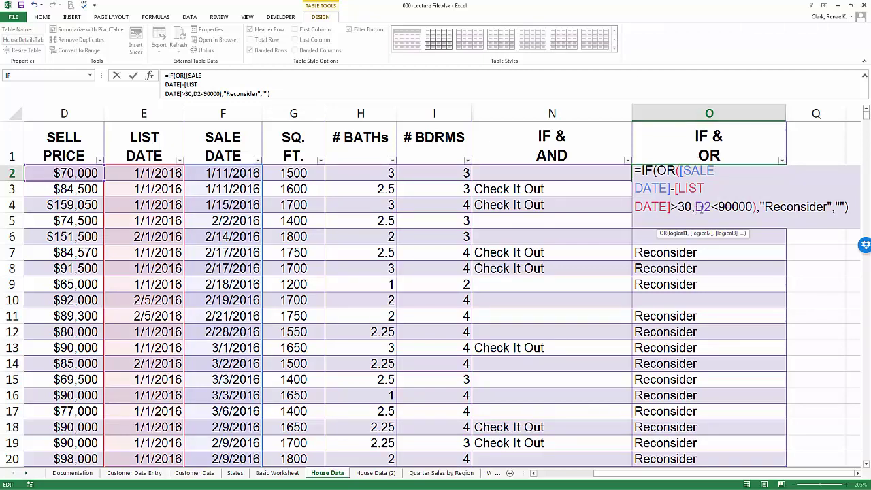
Replace D2 with [@[SELL PRICE]] in the <90000 test and commit O2's formula.
double_click(702, 208)
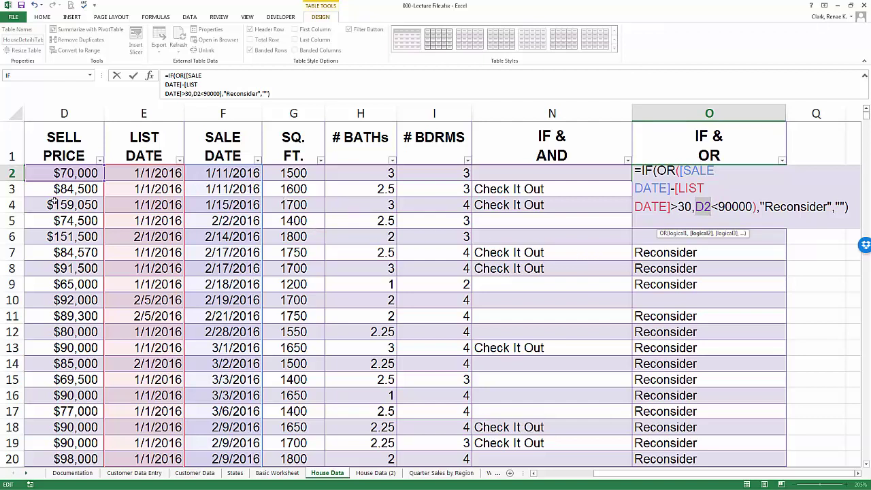
click(45, 179)
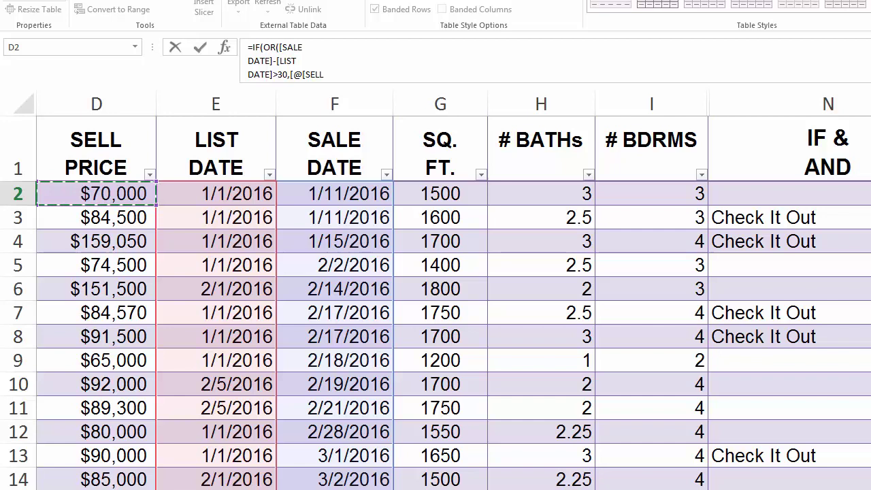
click(200, 48)
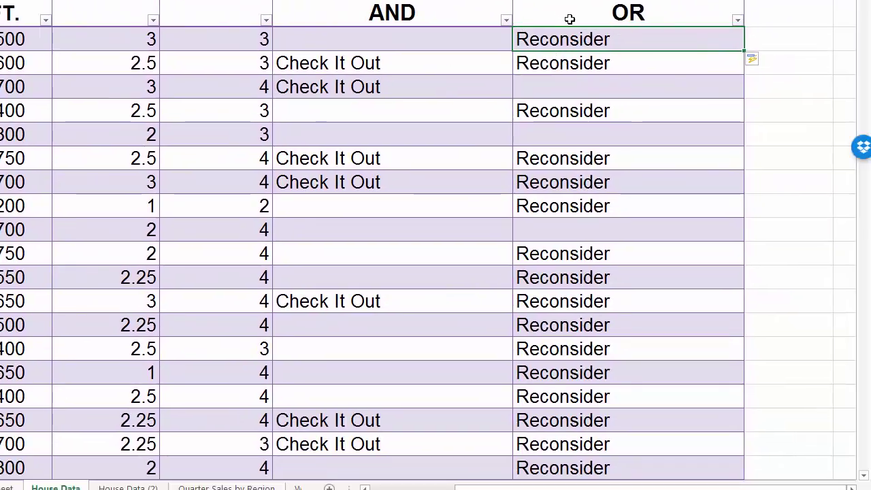
double_click(614, 40)
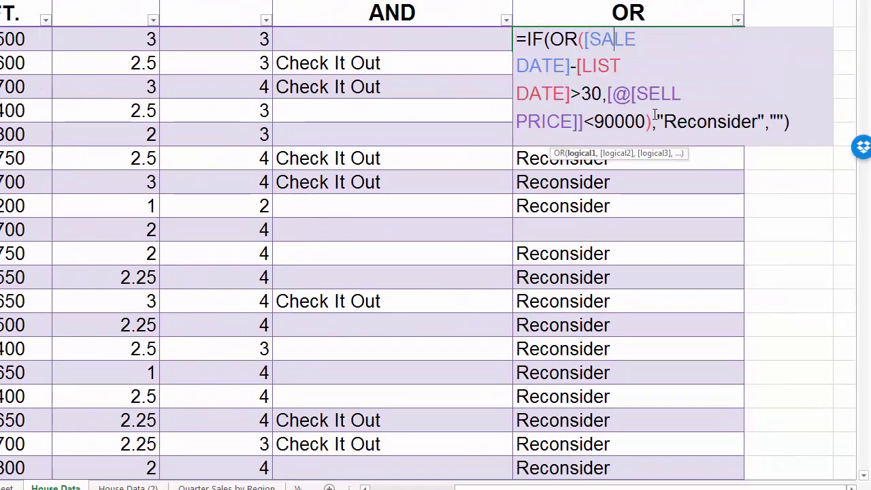
click(708, 123)
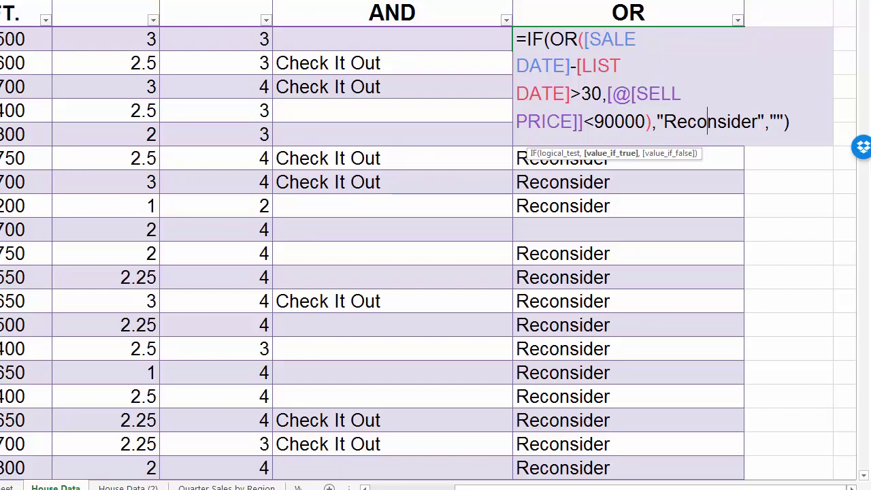
Check the IF function arguments to confirm O2's logical test evaluates to TRUE.
key(shift+F3)
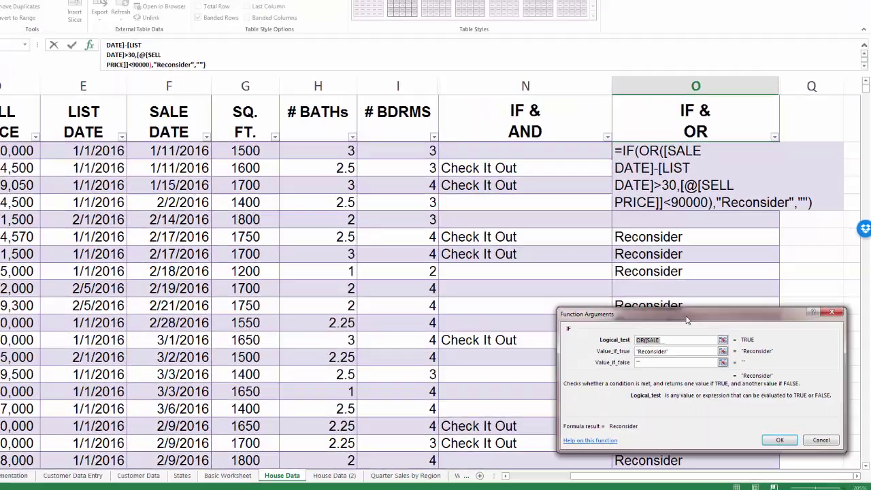
drag(687, 320, 449, 230)
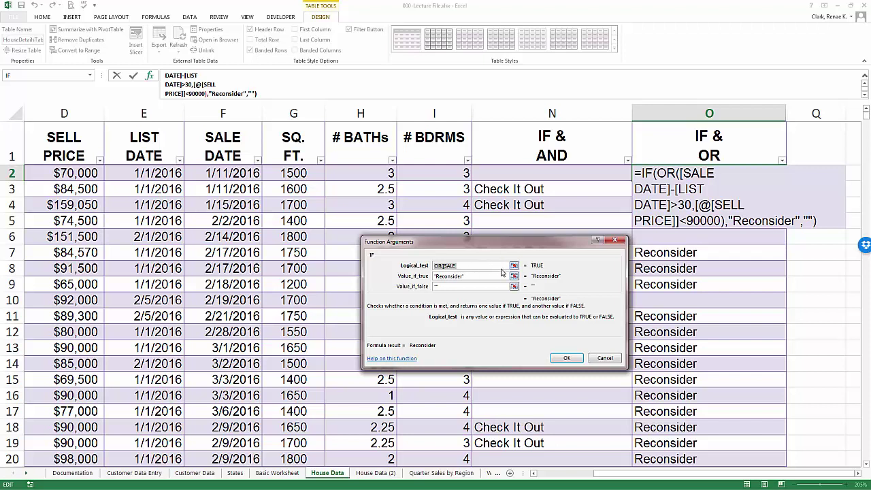
click(514, 266)
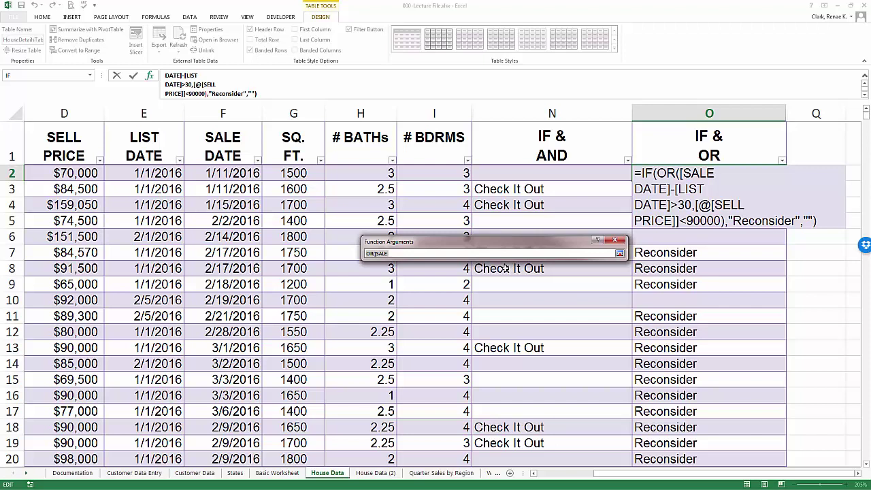
key(Down)
key(Down)
click(615, 239)
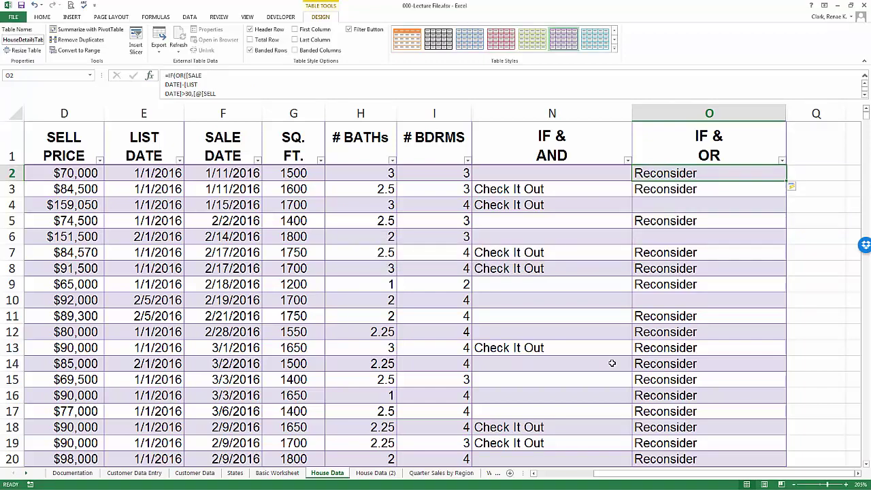